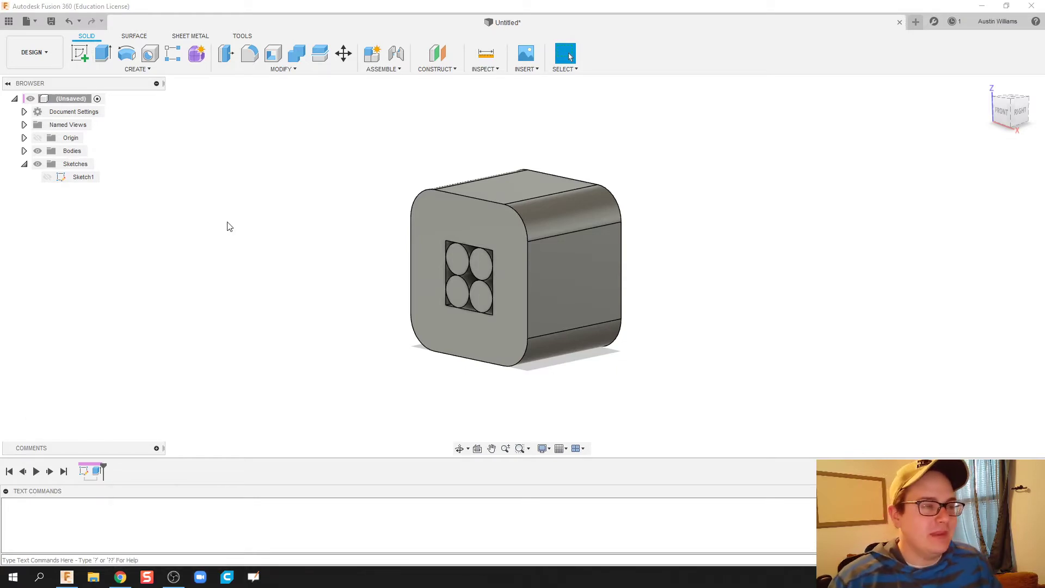
- Create a new design and start a sketch on the front XZ plane
{"action": "left_click", "coordinate": [698, 172]}
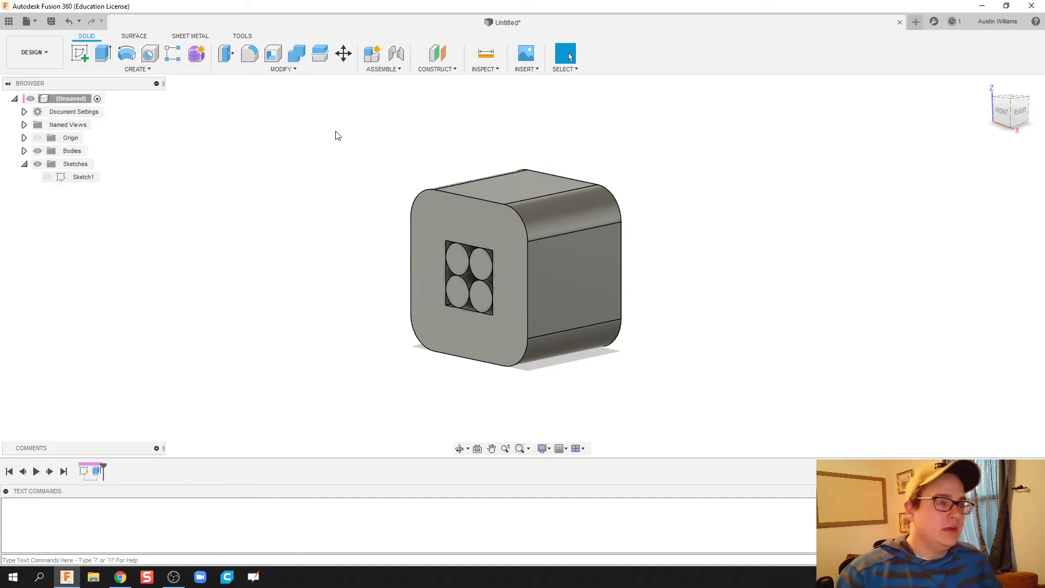
{"action": "left_click", "coordinate": [916, 22]}
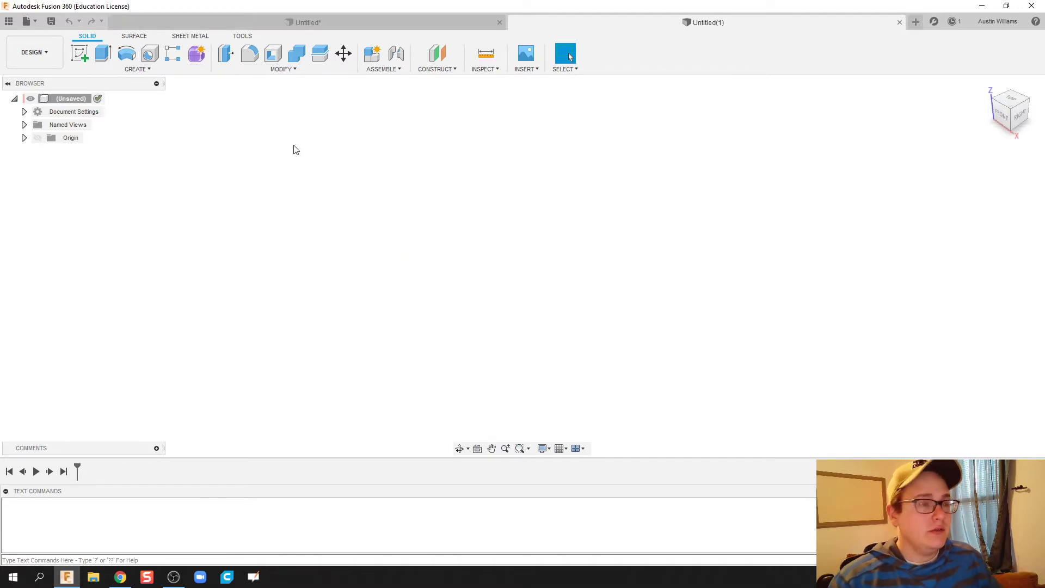
{"action": "left_click", "coordinate": [80, 52]}
{"action": "left_click", "coordinate": [545, 264]}
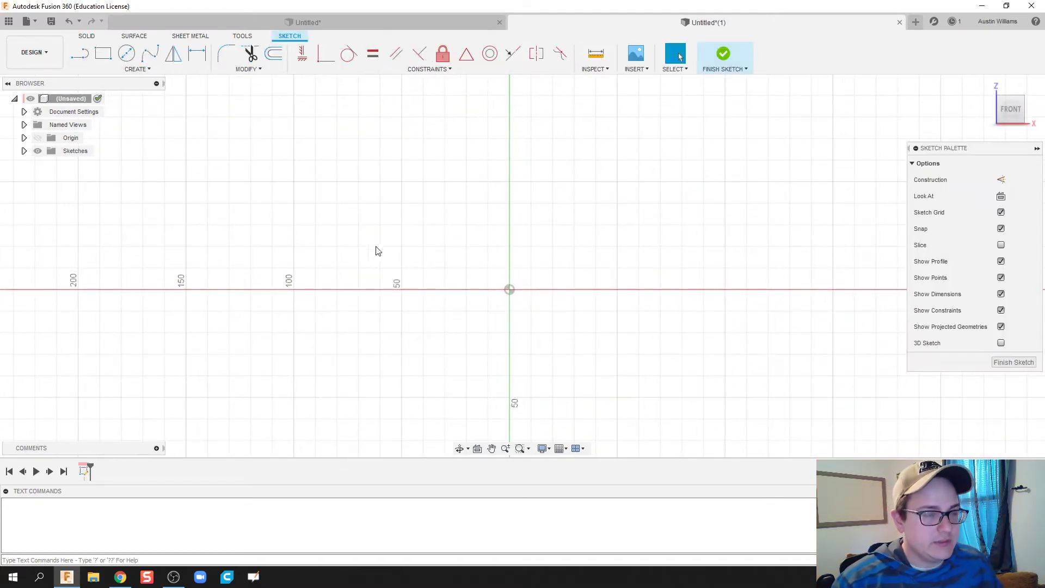
- Sketch a 100 mm square and a 40 mm square inside it, both centred on the origin
{"action": "left_click", "coordinate": [103, 53]}
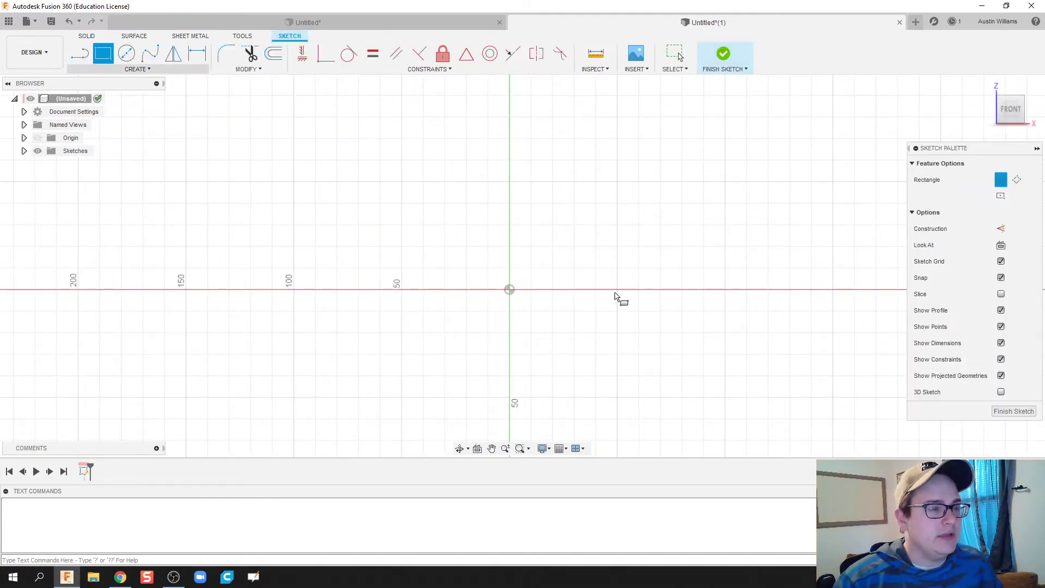
{"action": "left_click", "coordinate": [401, 182]}
{"action": "left_click", "coordinate": [618, 398]}
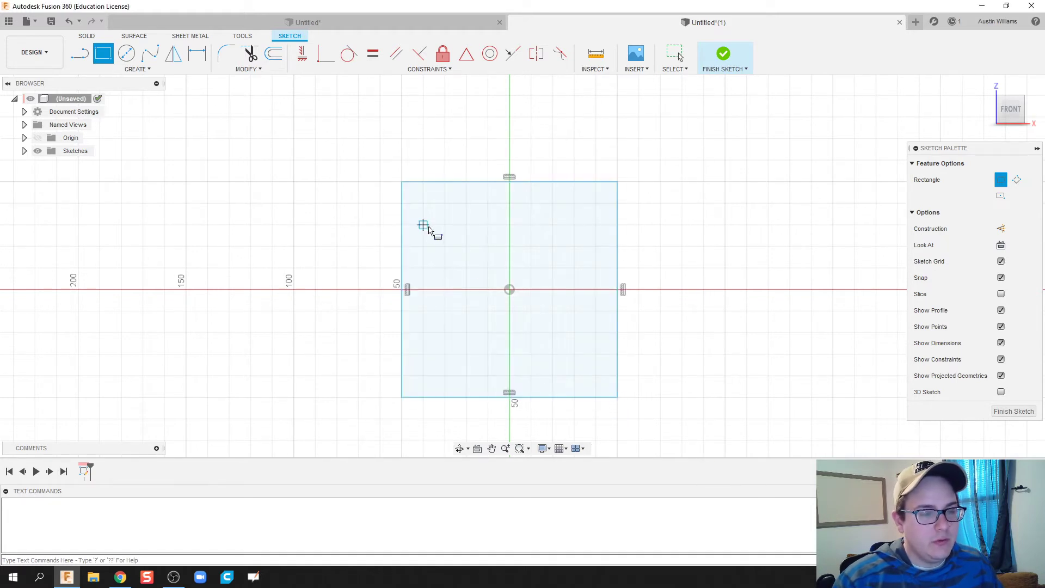
{"action": "left_click", "coordinate": [467, 247]}
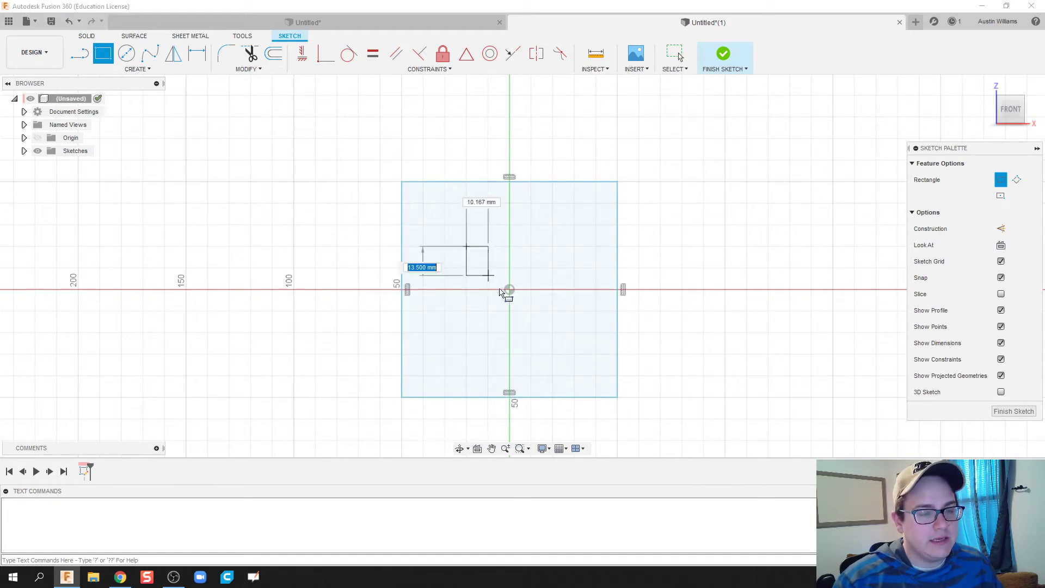
{"action": "left_click", "coordinate": [556, 335]}
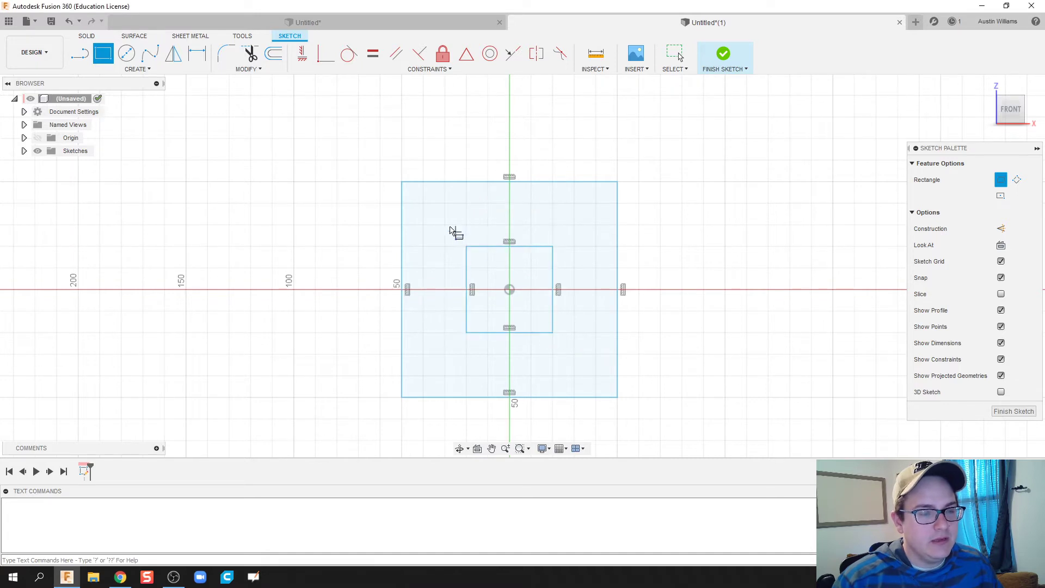
- Sketch two more nested squares, 80 mm and about 58 mm wide, between the outer and innermost squares
{"action": "left_click", "coordinate": [424, 204]}
{"action": "left_click", "coordinate": [596, 375]}
{"action": "left_click", "coordinate": [449, 232]}
{"action": "left_click", "coordinate": [574, 360]}
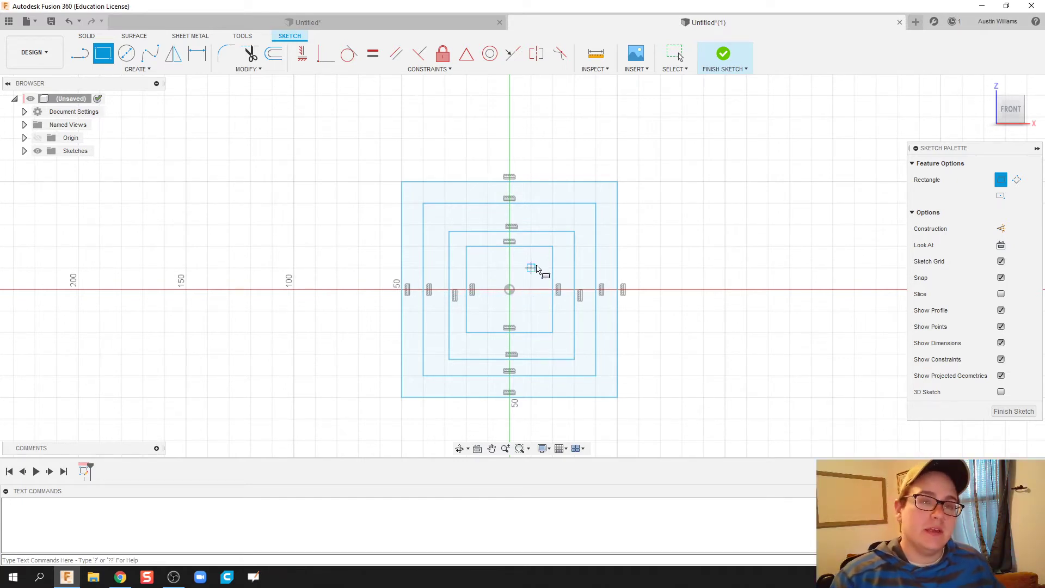
{"action": "key", "text": "Escape"}
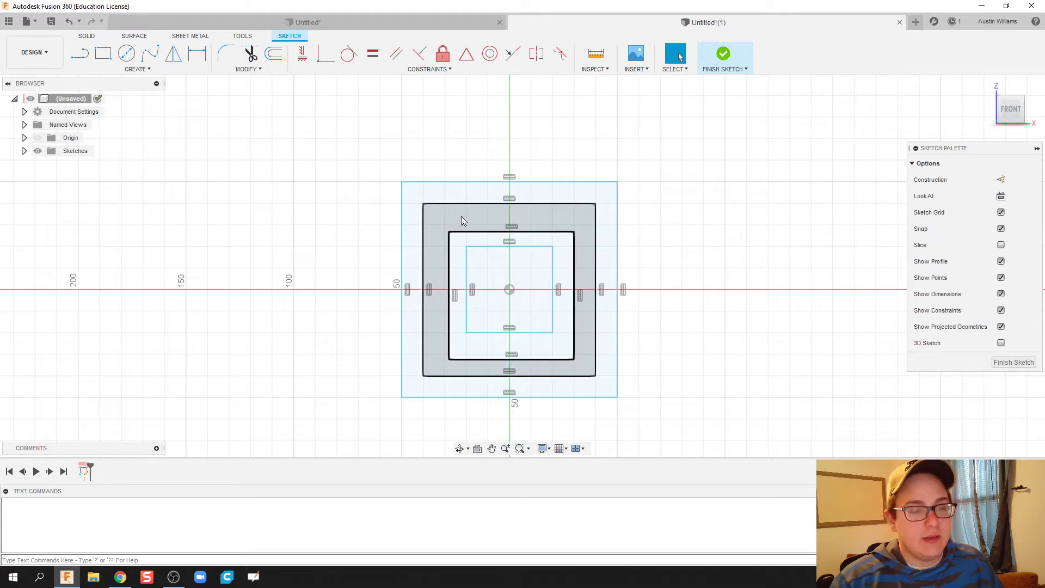
- Remove the 80 mm square by deleting its upper line and trimming away its other three sides
{"action": "right_click", "coordinate": [461, 206]}
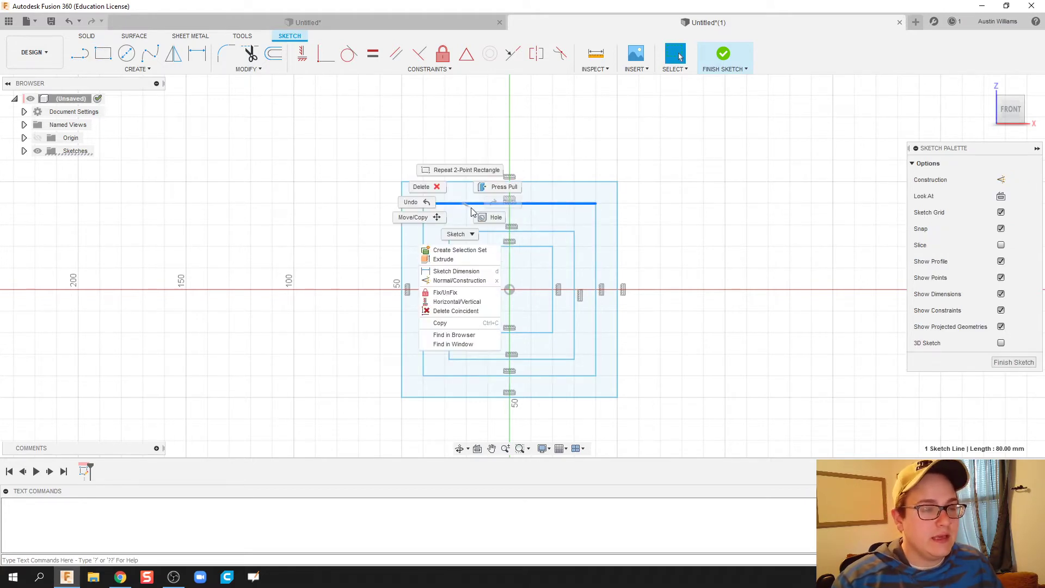
{"action": "left_click", "coordinate": [435, 195]}
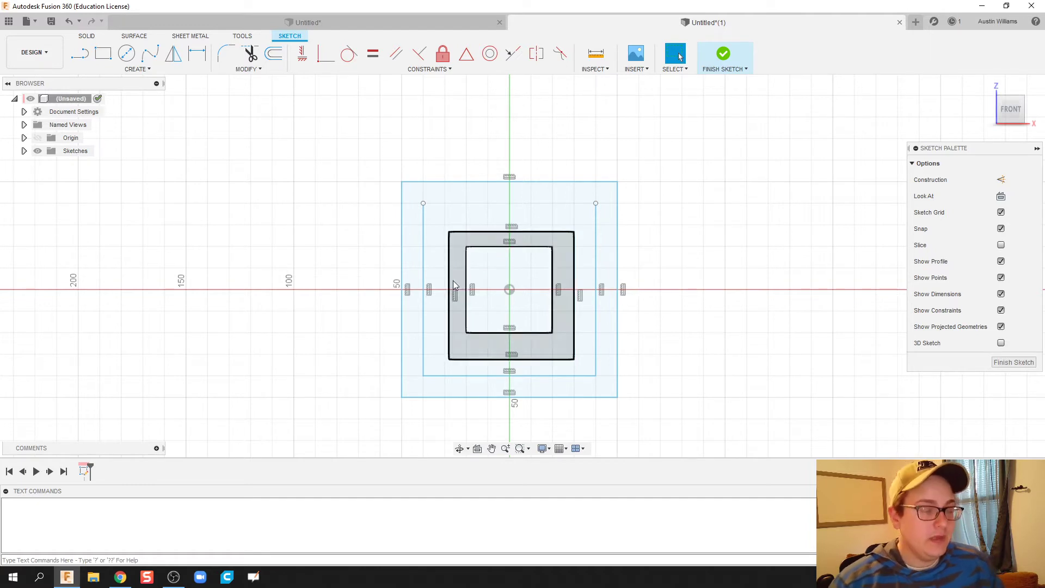
{"action": "left_click", "coordinate": [246, 69]}
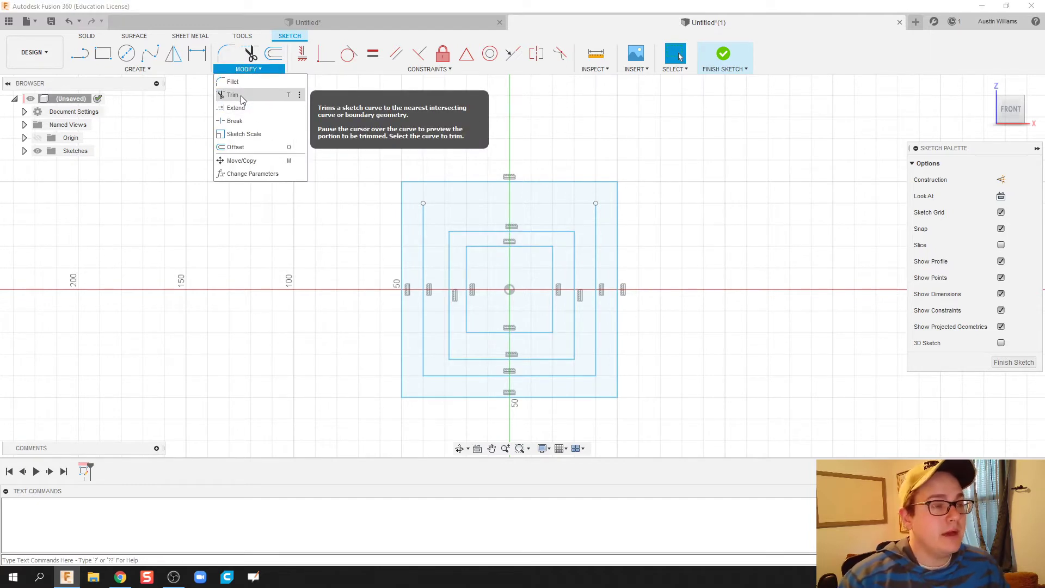
{"action": "left_click", "coordinate": [240, 96]}
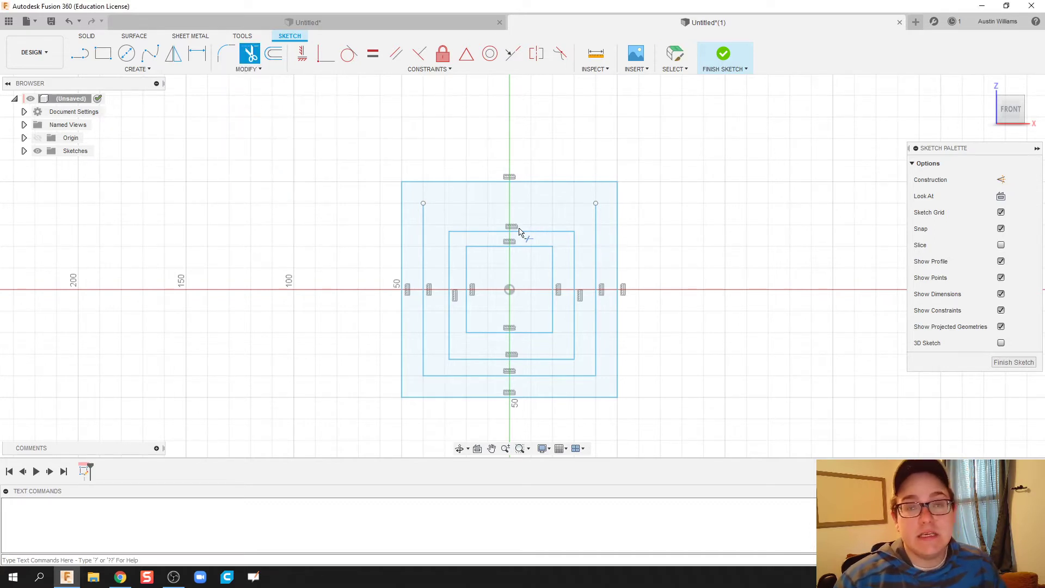
{"action": "left_click", "coordinate": [424, 240]}
{"action": "left_click", "coordinate": [465, 376]}
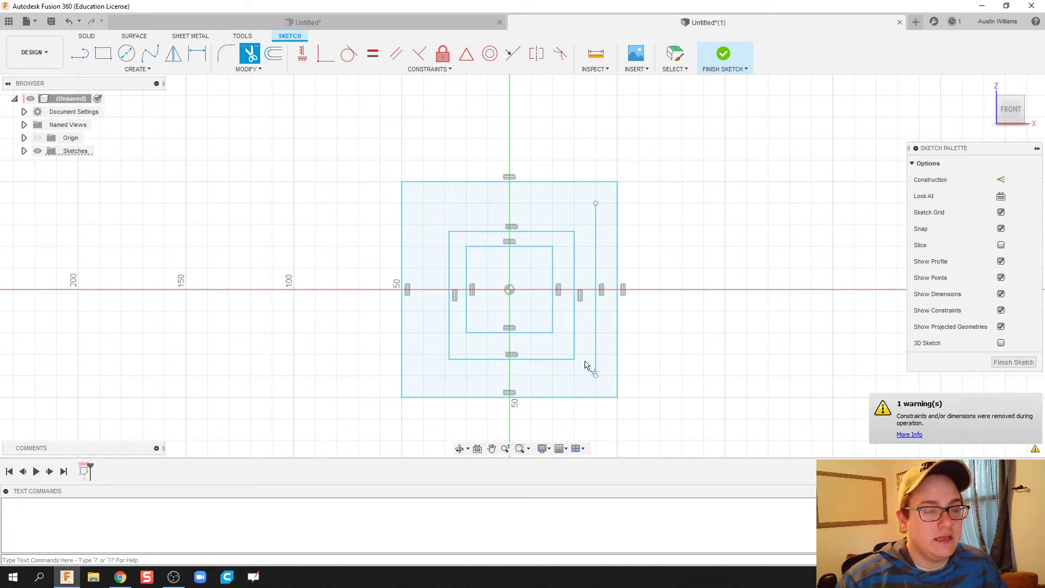
{"action": "left_click", "coordinate": [596, 343]}
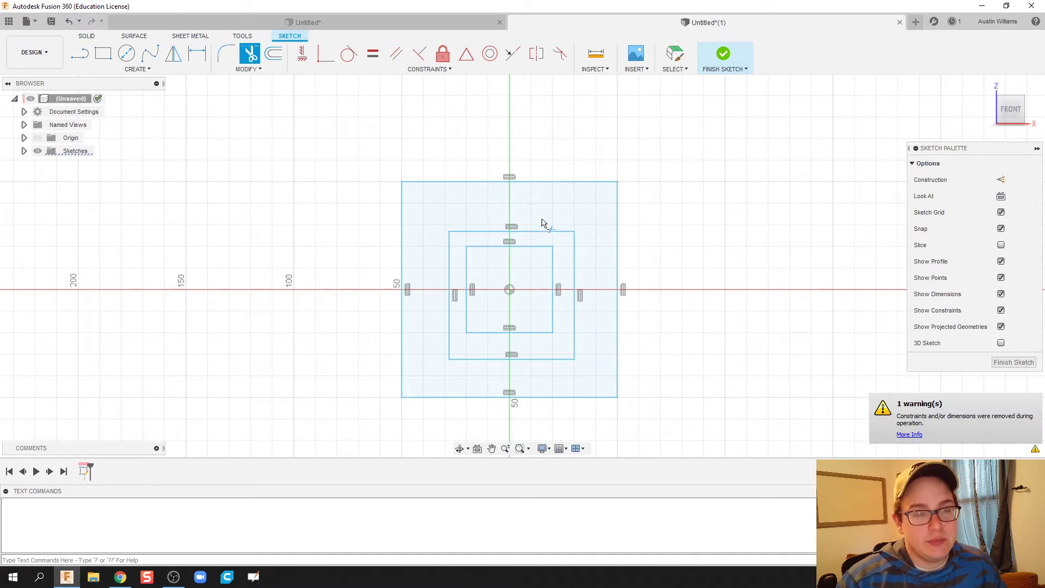
- Trim away all four sides of the middle square around the innermost square
{"action": "left_click", "coordinate": [459, 230]}
{"action": "left_click", "coordinate": [449, 249]}
{"action": "left_click", "coordinate": [452, 359]}
{"action": "left_click", "coordinate": [573, 346]}
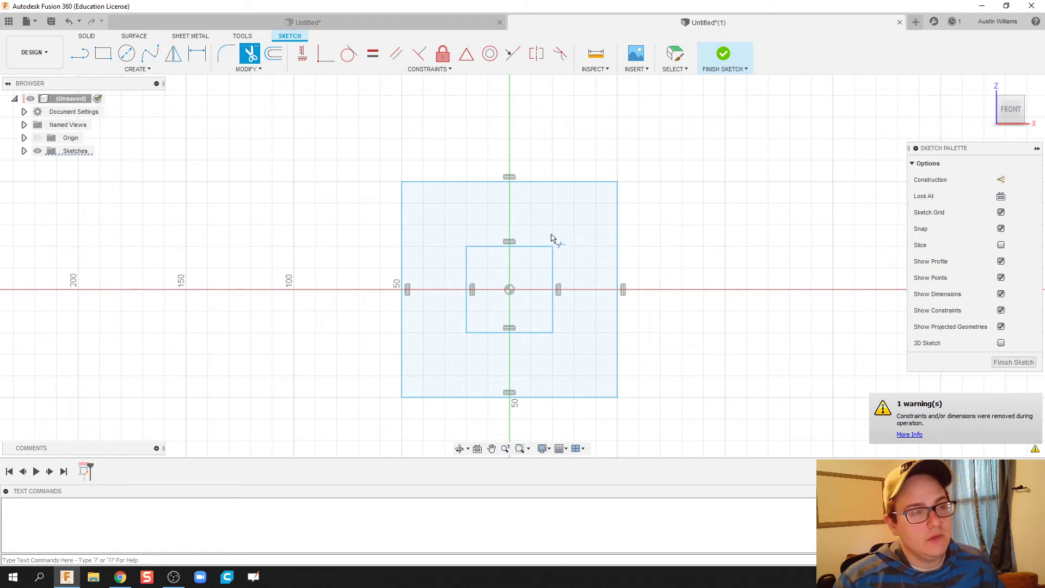
- Fillet all four corners of the outer square with a 20 mm radius
{"action": "left_click", "coordinate": [246, 69]}
{"action": "left_click", "coordinate": [243, 83]}
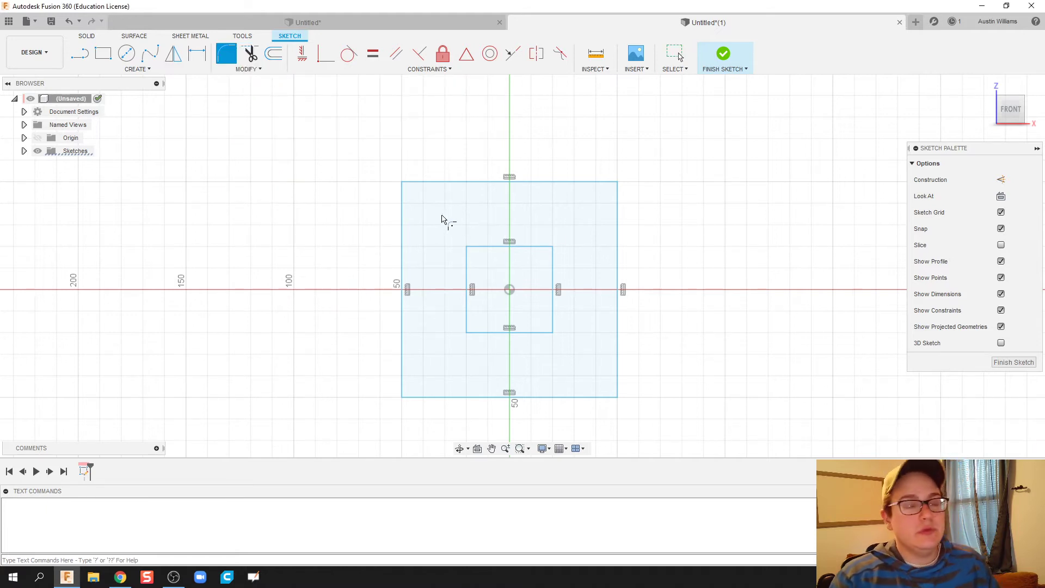
{"action": "left_click", "coordinate": [403, 210]}
{"action": "left_click", "coordinate": [430, 193]}
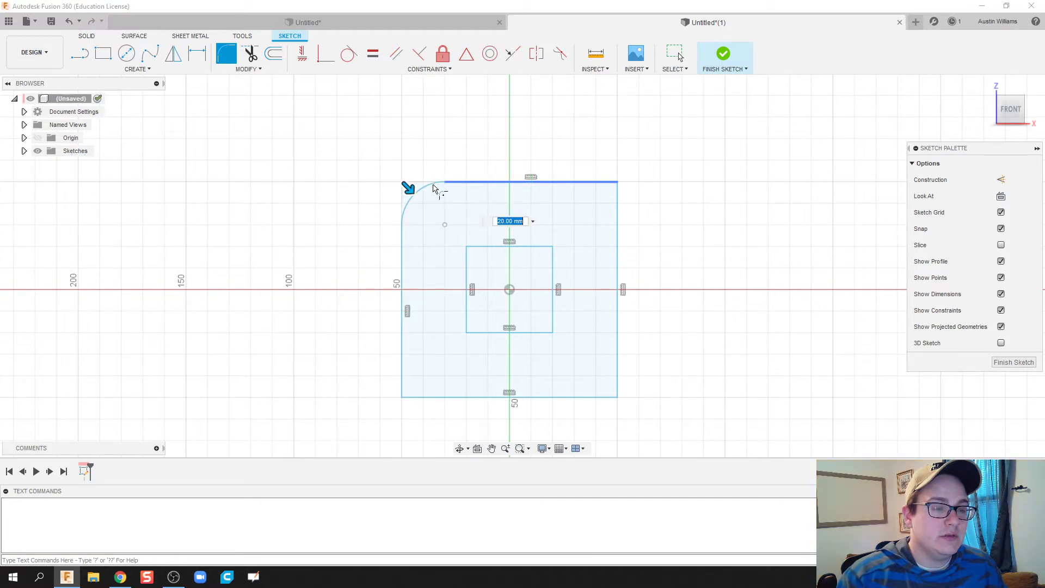
{"action": "left_click", "coordinate": [617, 187]}
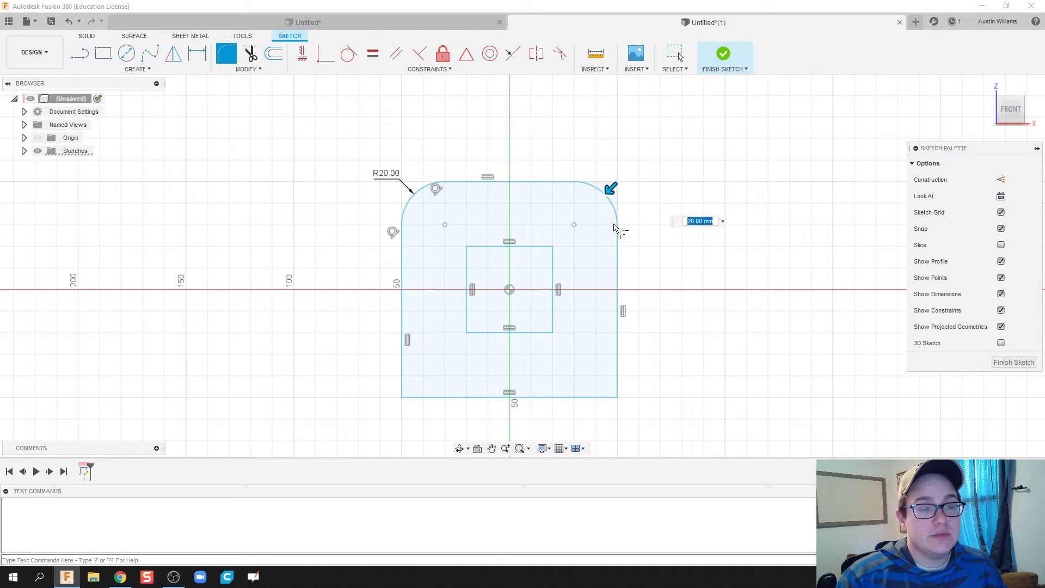
{"action": "left_click", "coordinate": [618, 399]}
{"action": "left_click", "coordinate": [406, 394]}
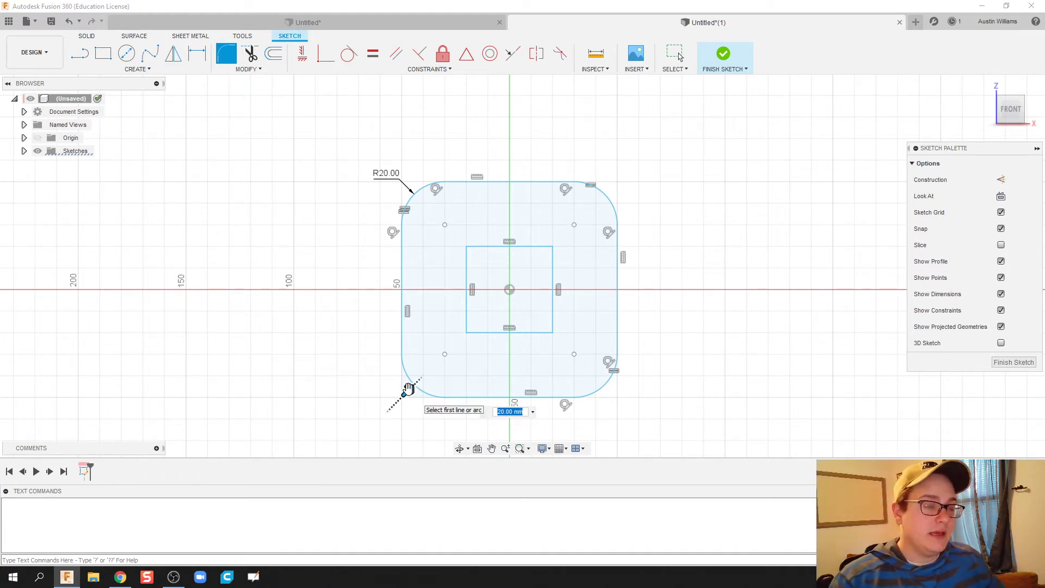
- Increase the outer square's corner fillet radius to 30 mm and finish the fillet
{"action": "mouse_move", "coordinate": [409, 389]}
{"action": "left_mouse_down"}
{"action": "mouse_move", "coordinate": [425, 369]}
{"action": "mouse_move", "coordinate": [435, 373]}
{"action": "mouse_move", "coordinate": [414, 382]}
{"action": "mouse_move", "coordinate": [431, 362]}
{"action": "mouse_move", "coordinate": [408, 389]}
{"action": "left_mouse_up"}
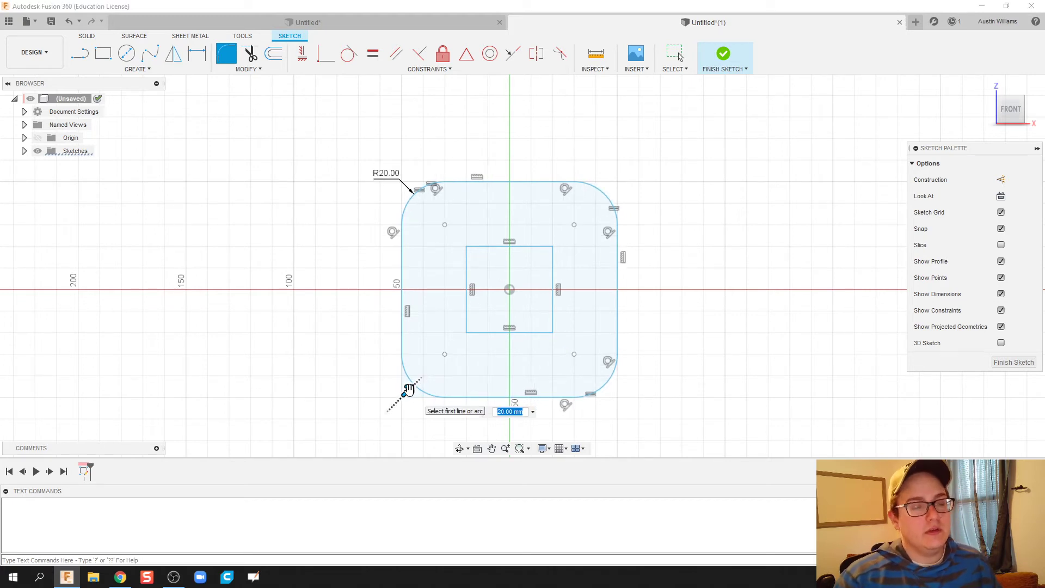
{"action": "left_click_drag", "start_coordinate": [409, 388], "coordinate": [411, 387]}
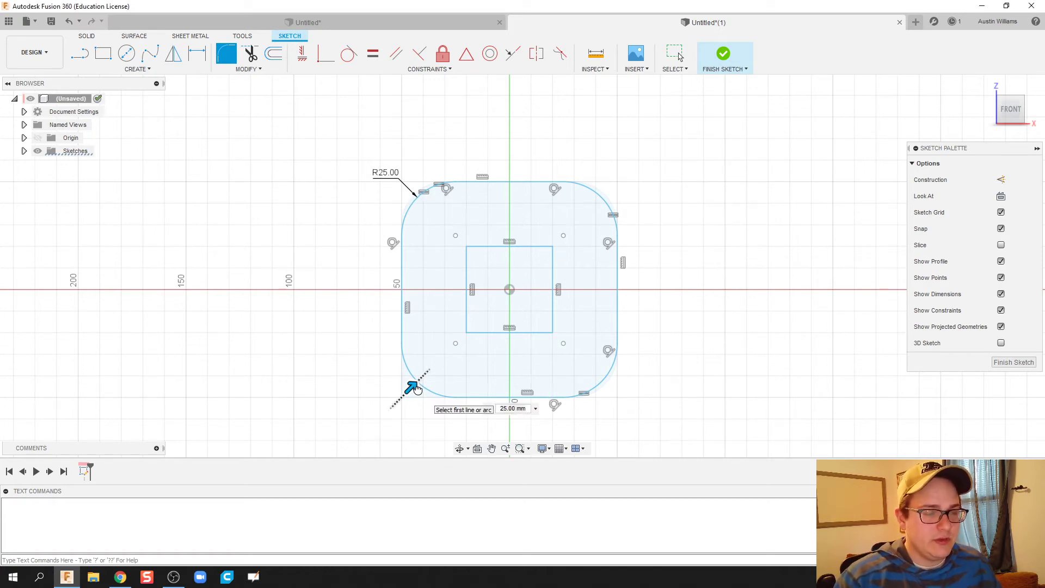
{"action": "left_click_drag", "start_coordinate": [412, 387], "coordinate": [424, 388]}
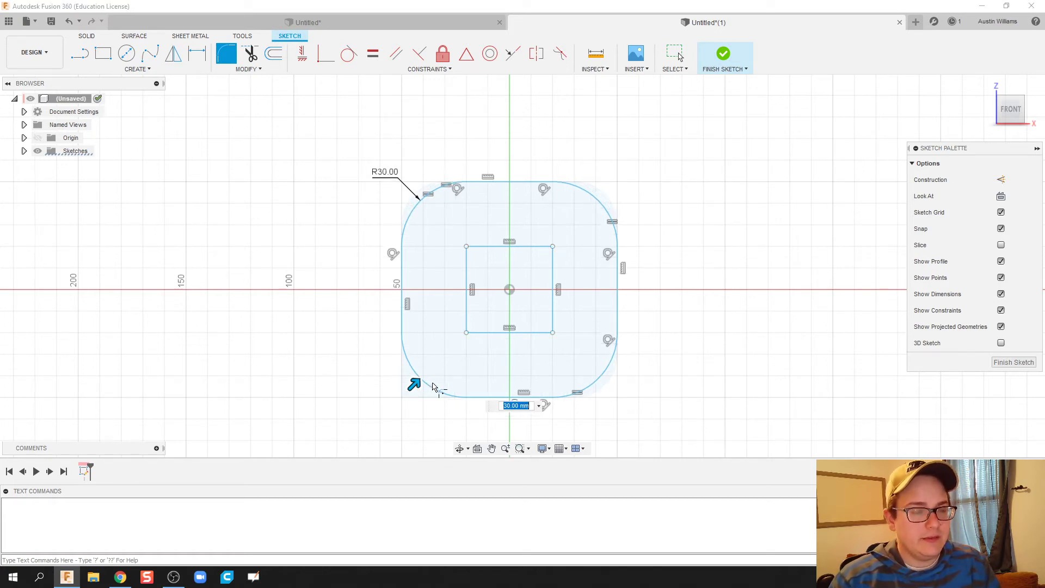
{"action": "key", "text": "Return"}
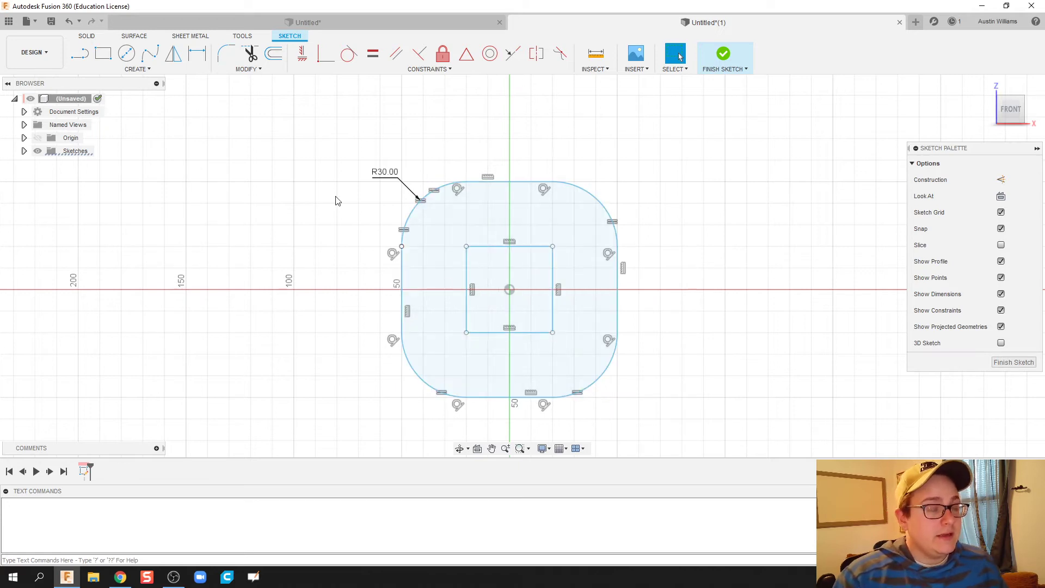
- Fillet all four corners of the inner square with a 10 mm radius
{"action": "left_click", "coordinate": [246, 70]}
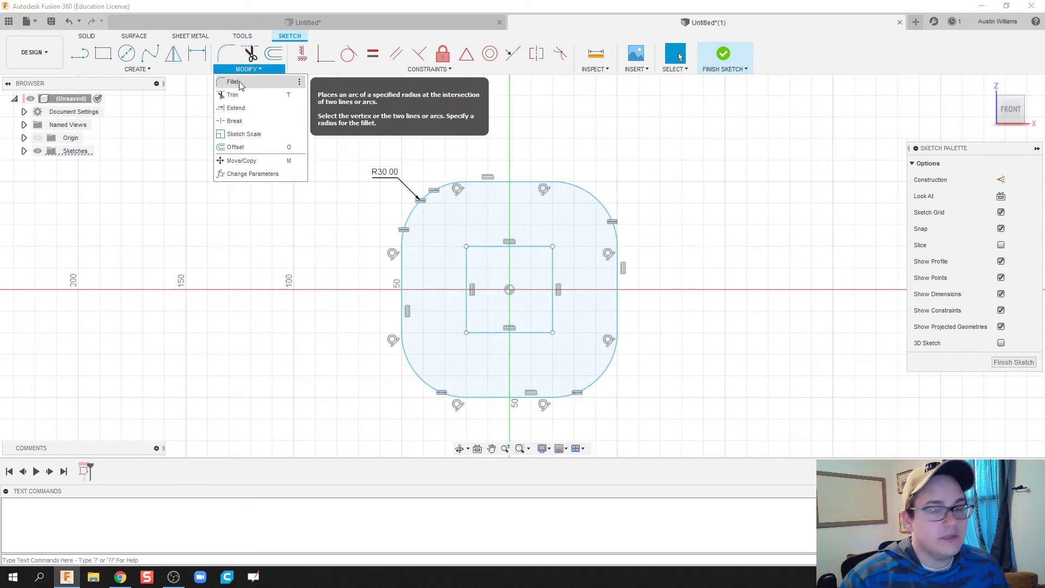
{"action": "left_click", "coordinate": [235, 82]}
{"action": "left_click", "coordinate": [466, 246]}
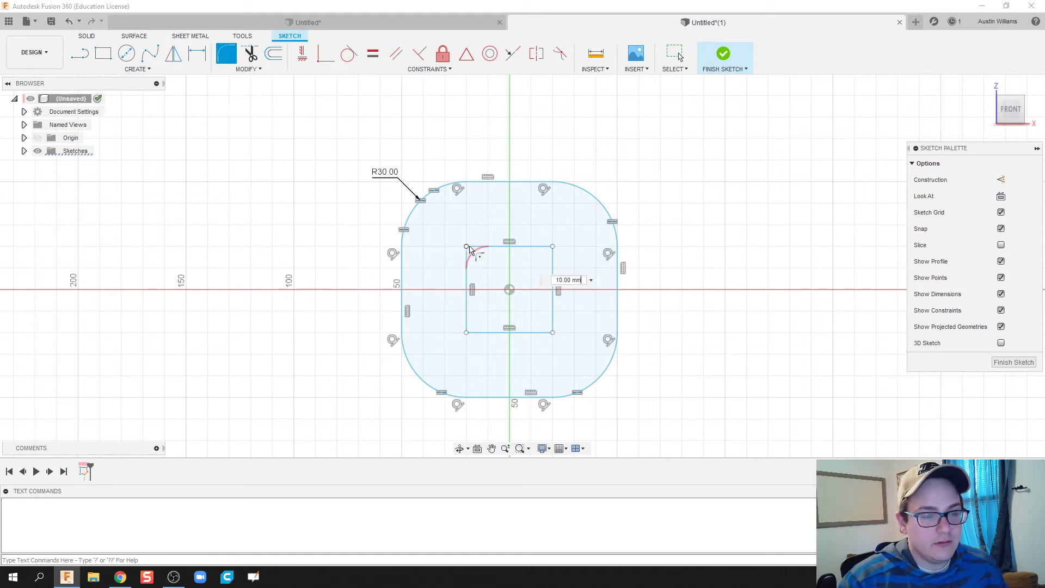
{"action": "left_click", "coordinate": [553, 247]}
{"action": "left_click", "coordinate": [552, 332]}
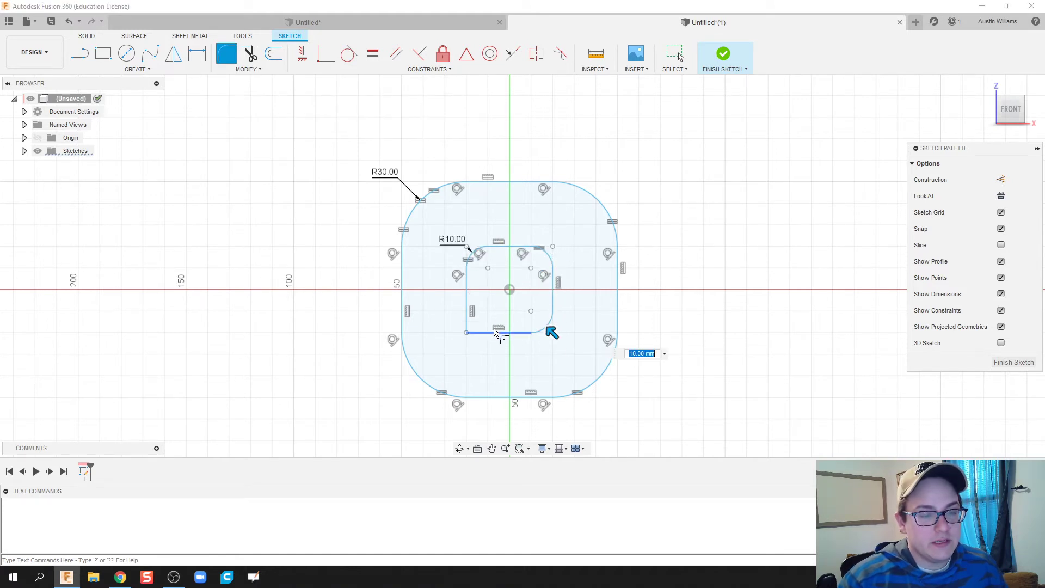
{"action": "left_click", "coordinate": [466, 334]}
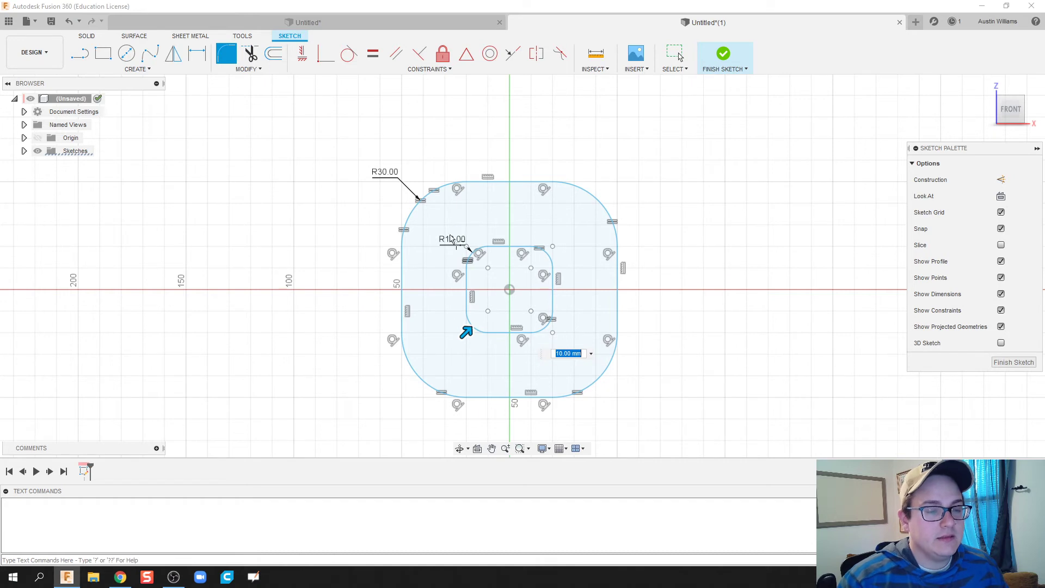
- Extend the inner square's straight sides past the fillets so they meet at sharp corners
{"action": "left_click", "coordinate": [248, 69]}
{"action": "left_click", "coordinate": [240, 115]}
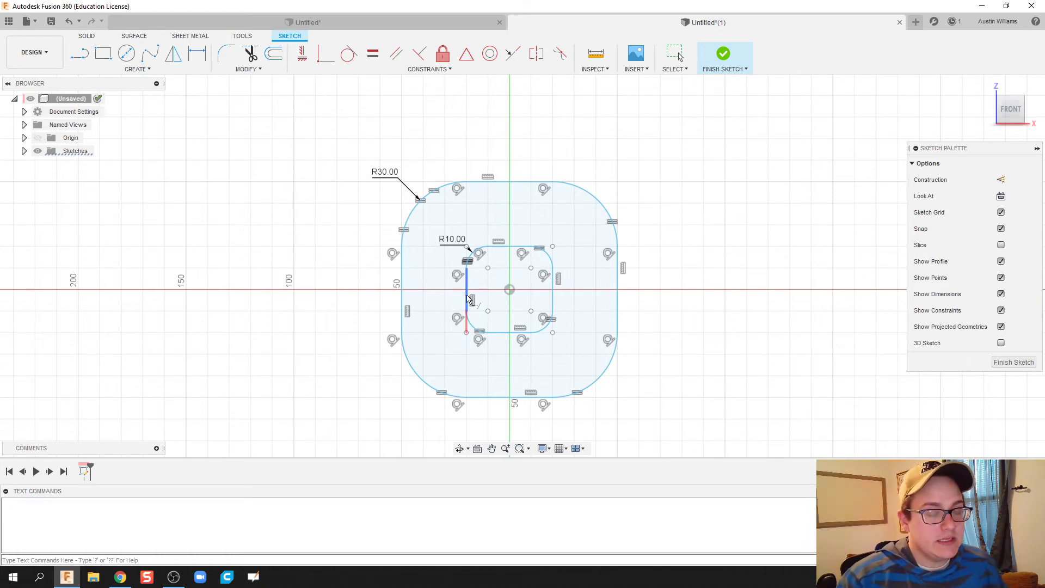
{"action": "left_click", "coordinate": [467, 307]}
{"action": "left_click", "coordinate": [499, 333]}
{"action": "scroll", "coordinate": [495, 335], "scroll_direction": "up", "scroll_amount": 2}
{"action": "left_click", "coordinate": [523, 332]}
{"action": "left_click", "coordinate": [569, 297]}
{"action": "left_click", "coordinate": [567, 289]}
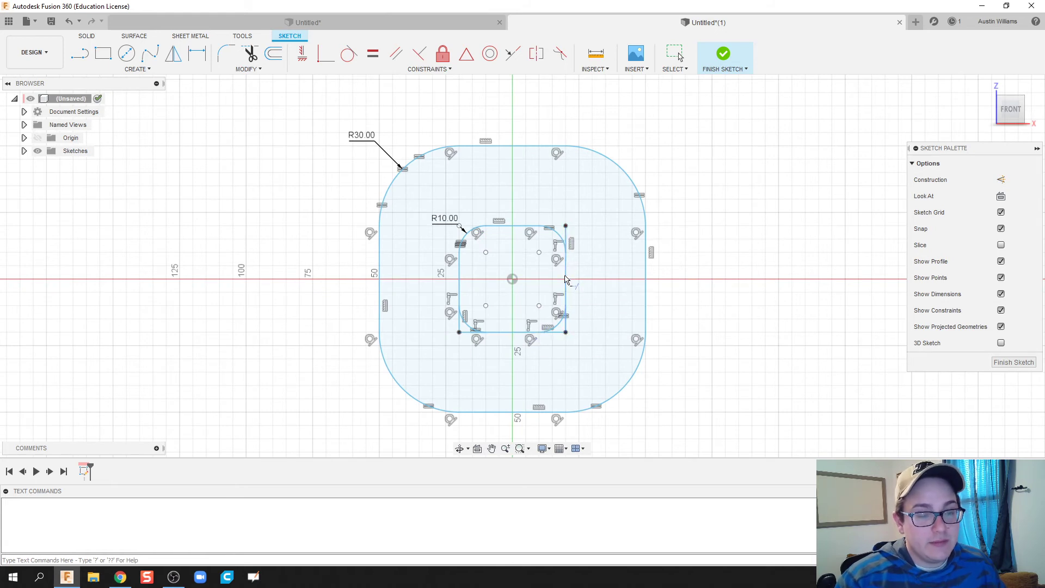
{"action": "left_click", "coordinate": [553, 226]}
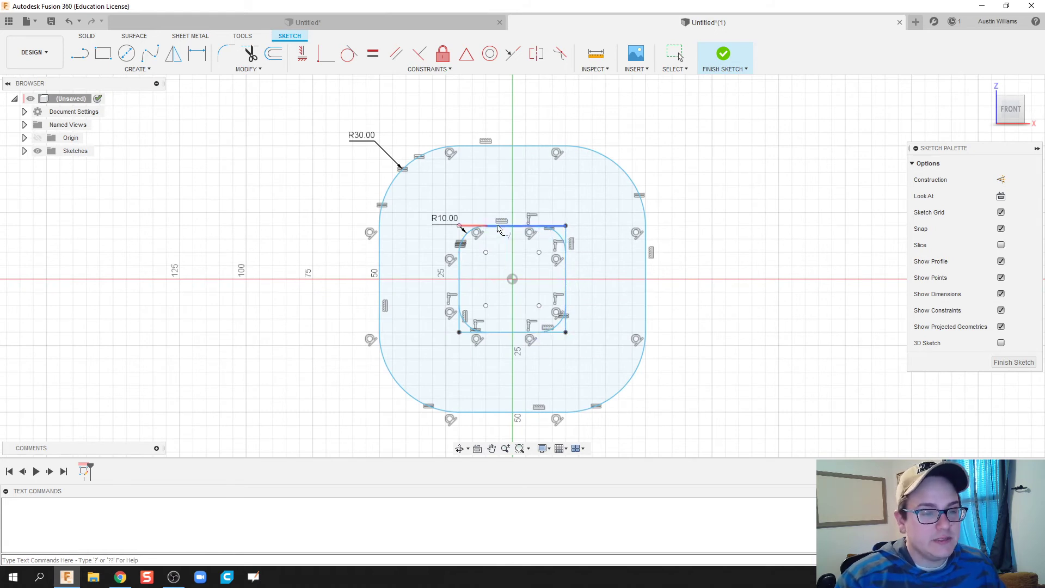
{"action": "left_click", "coordinate": [462, 264]}
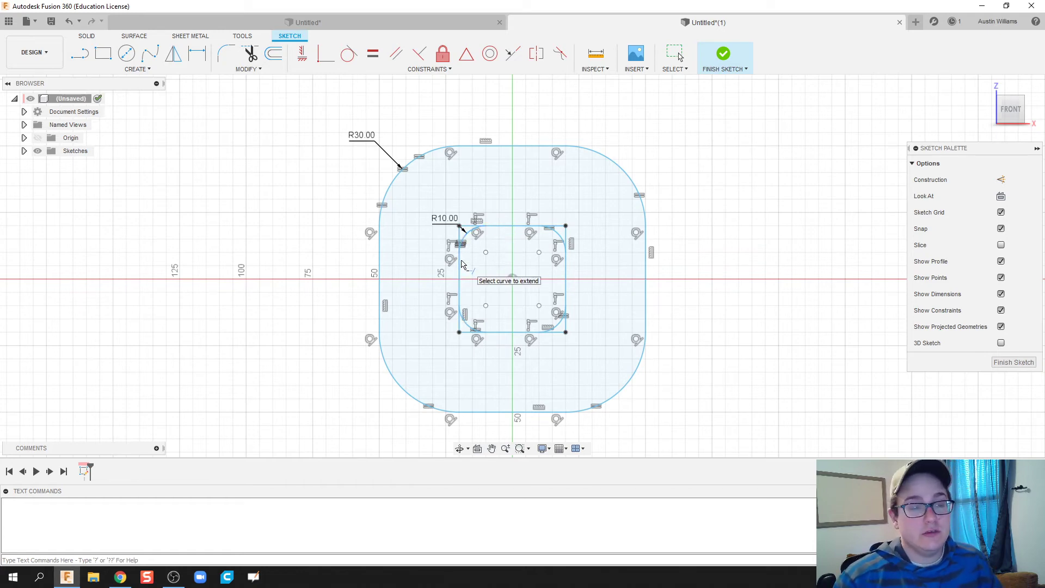
- Extend each inner square side in one direction to the outer outline: upper side left, left side down, lower side right, right side up
{"action": "left_click", "coordinate": [482, 227]}
{"action": "left_click", "coordinate": [462, 309]}
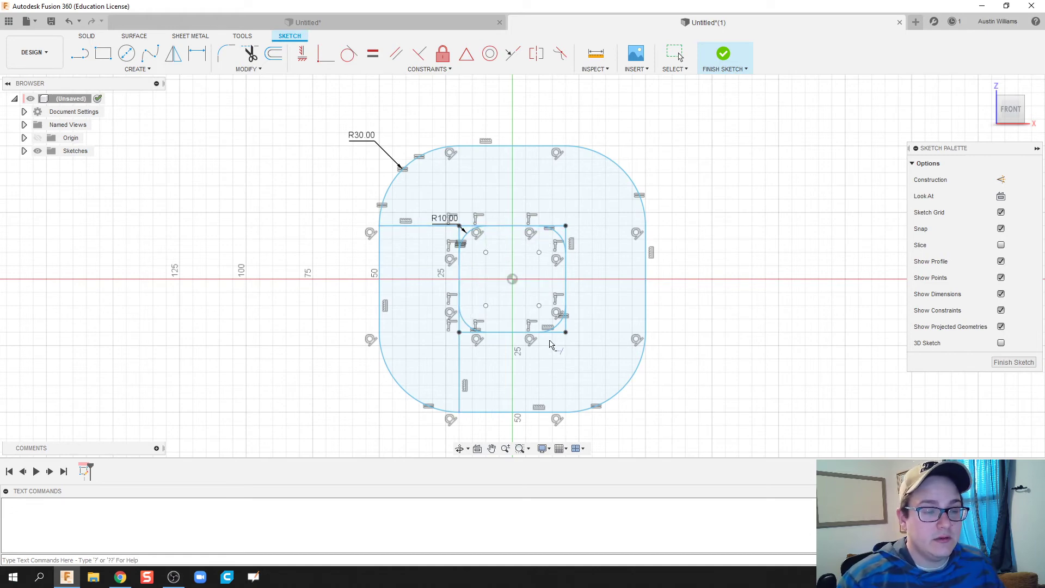
{"action": "left_click", "coordinate": [554, 332]}
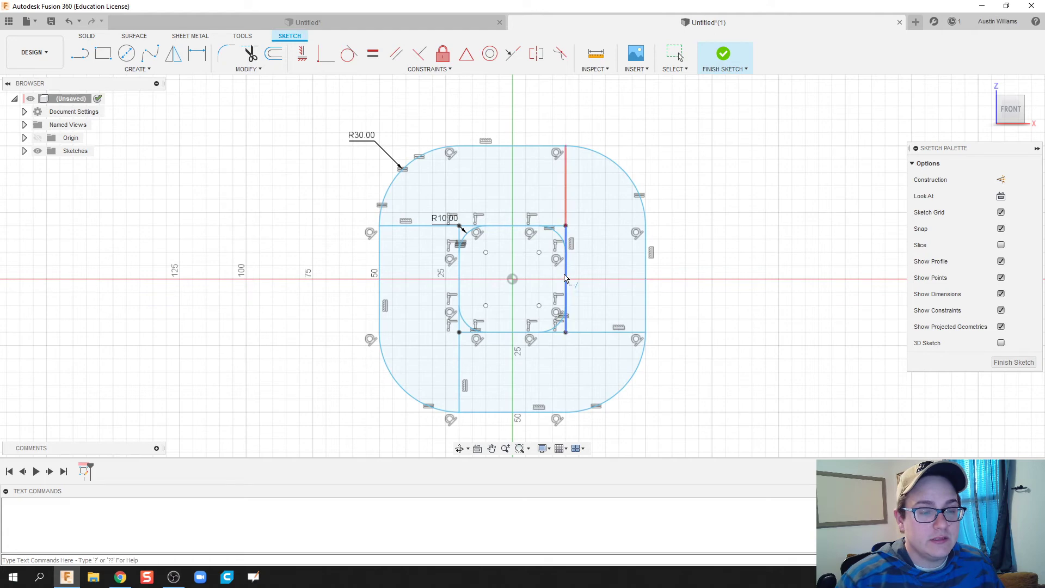
{"action": "left_click", "coordinate": [564, 285]}
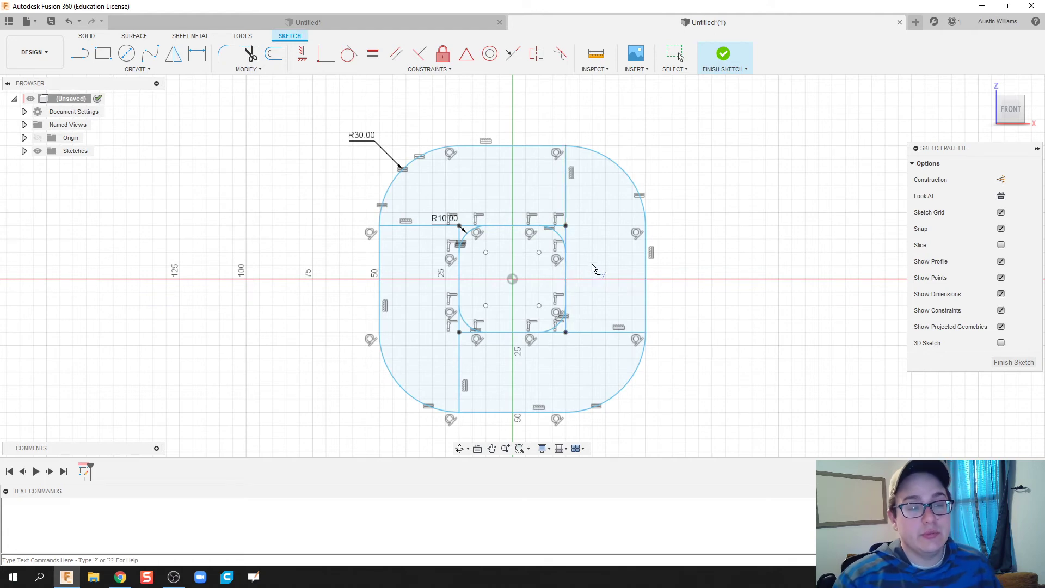
- Undo the inner square's side extensions back to the left side's first extension down to the lower corner
{"action": "key", "text": "Escape"}
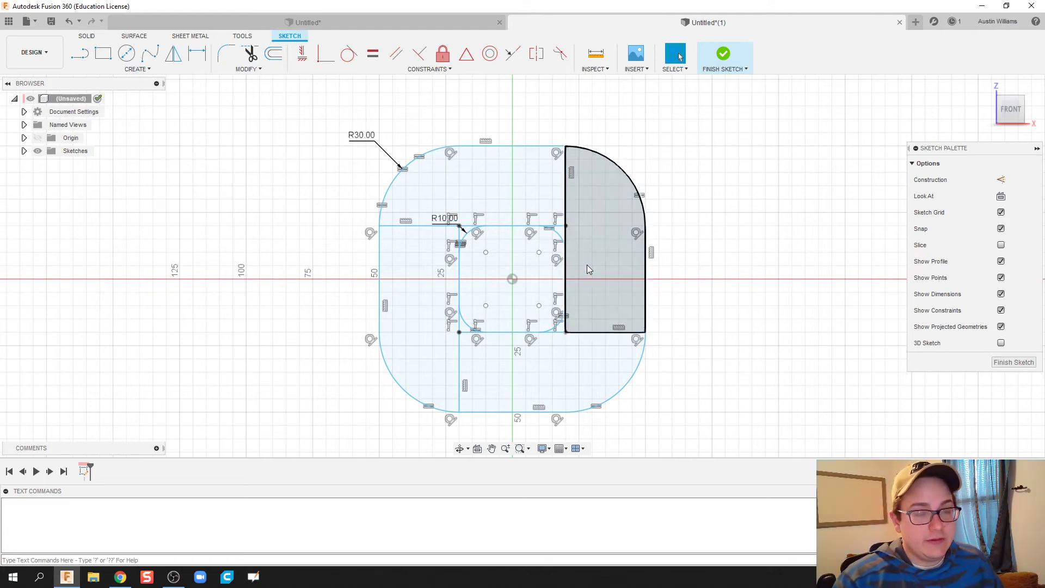
{"action": "key", "text": "ctrl+z"}
{"action": "key", "text": "ctrl+z"}
{"action": "key", "text": "ctrl+z"}
{"action": "key", "text": "ctrl+z"}
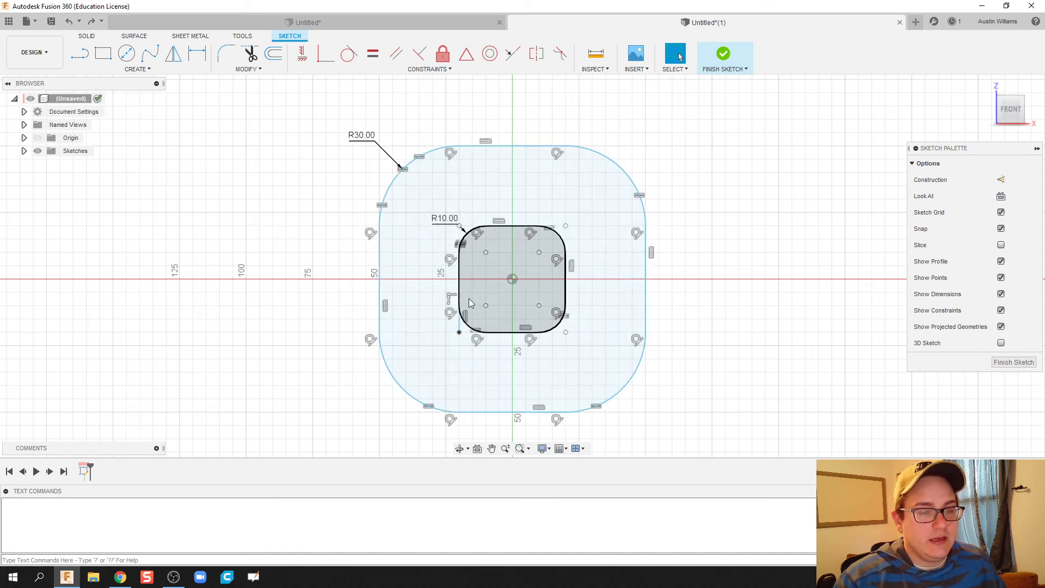
- Extend the inner square's four 10 mm corner fillet arcs into full circles
{"action": "left_click", "coordinate": [247, 69]}
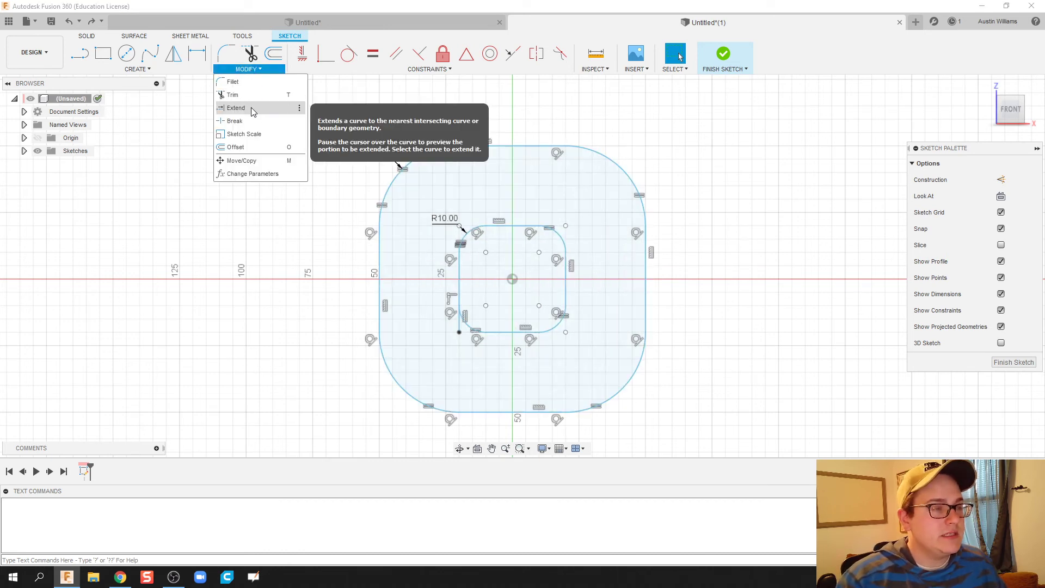
{"action": "left_click", "coordinate": [256, 83]}
{"action": "left_click", "coordinate": [460, 238]}
{"action": "key", "text": "Return"}
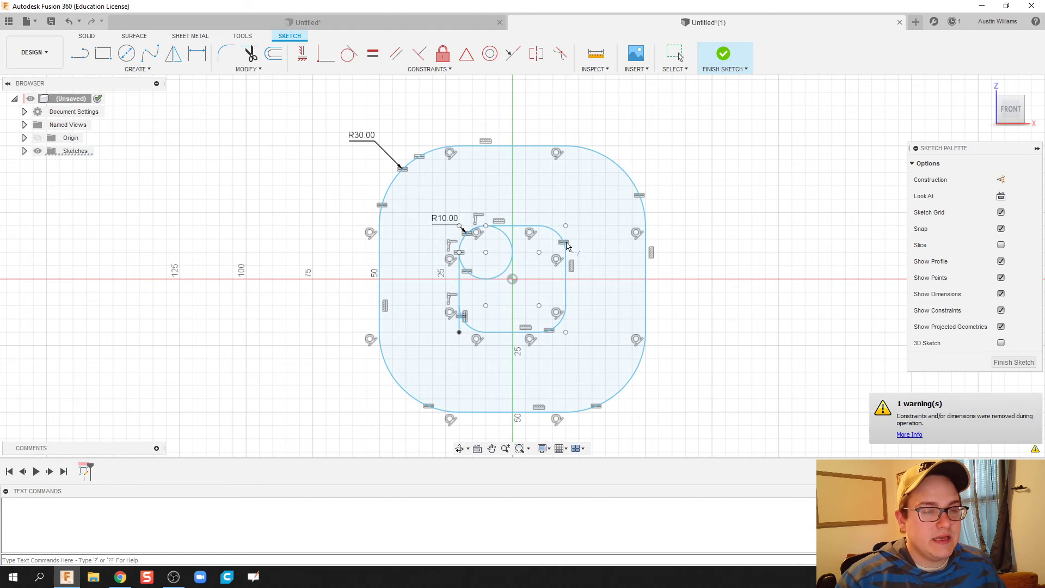
{"action": "left_click", "coordinate": [561, 242]}
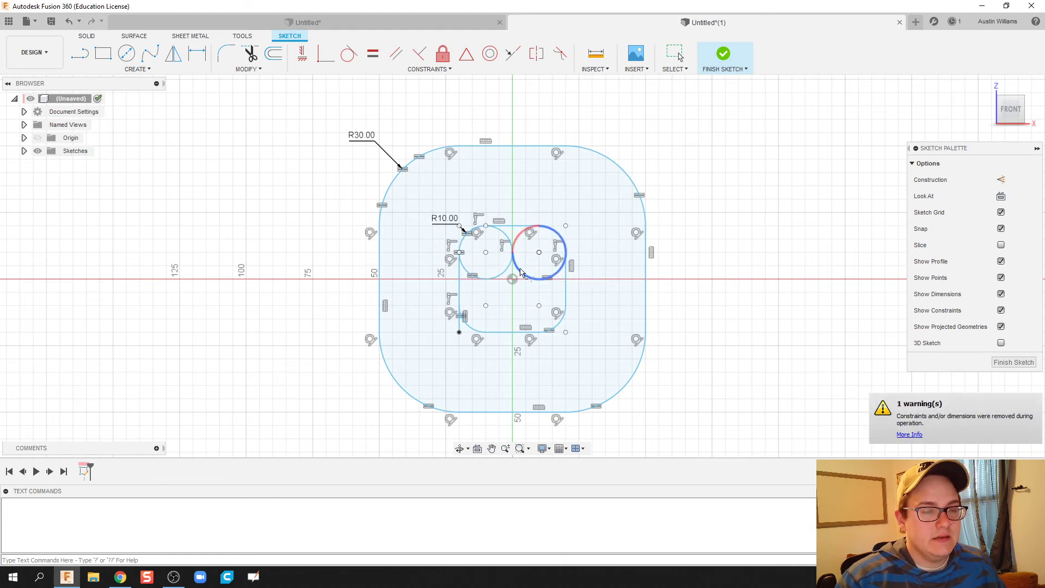
{"action": "left_click", "coordinate": [510, 289]}
{"action": "left_click", "coordinate": [519, 296]}
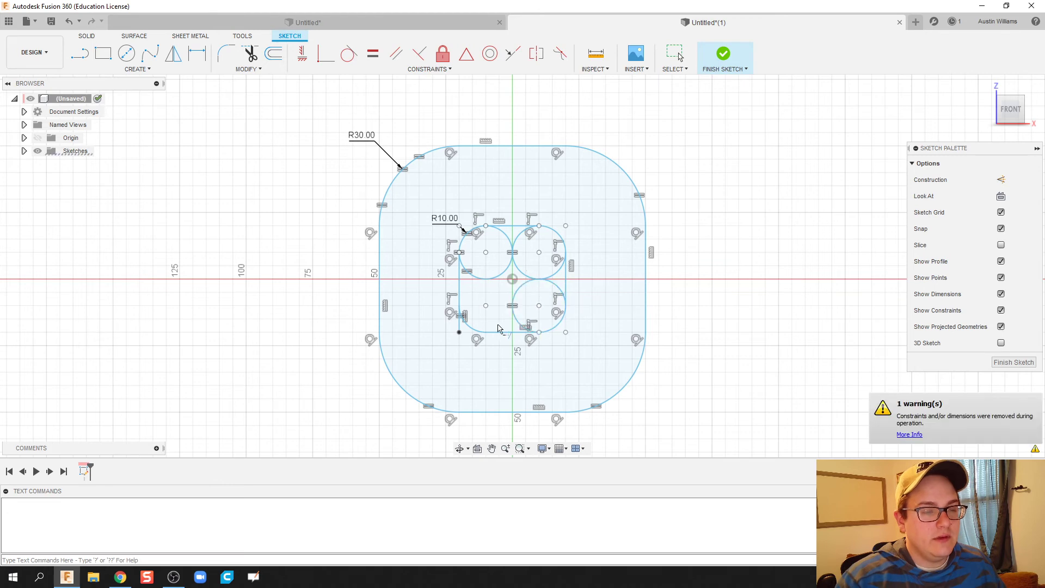
{"action": "left_click", "coordinate": [466, 312]}
{"action": "left_click", "coordinate": [493, 294]}
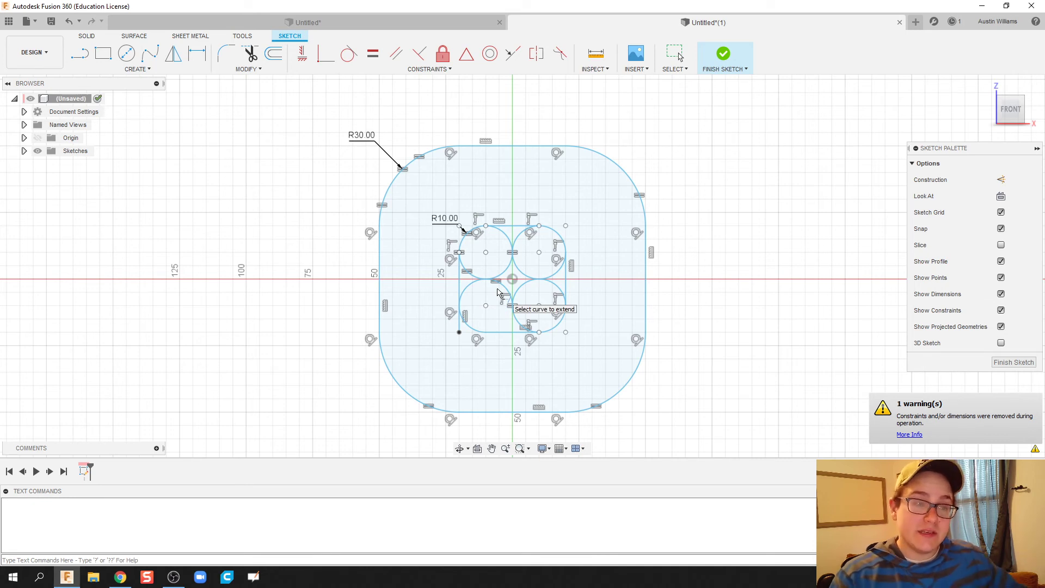
{"action": "left_click", "coordinate": [513, 330]}
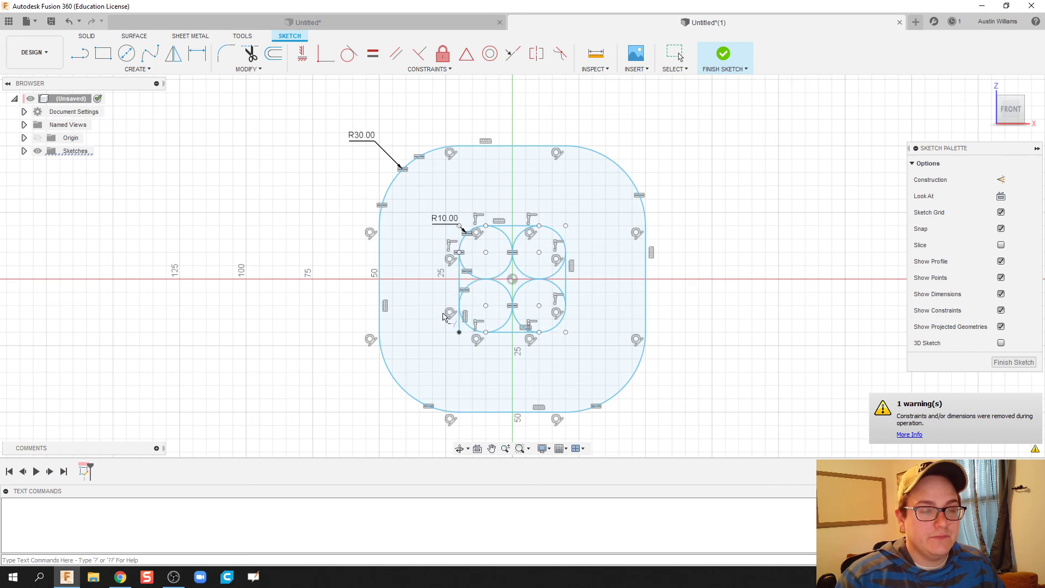
- Trim away the inner square's four straight sides so only the four circles remain inside the outline, and finish the sketch
{"action": "key", "text": "Escape"}
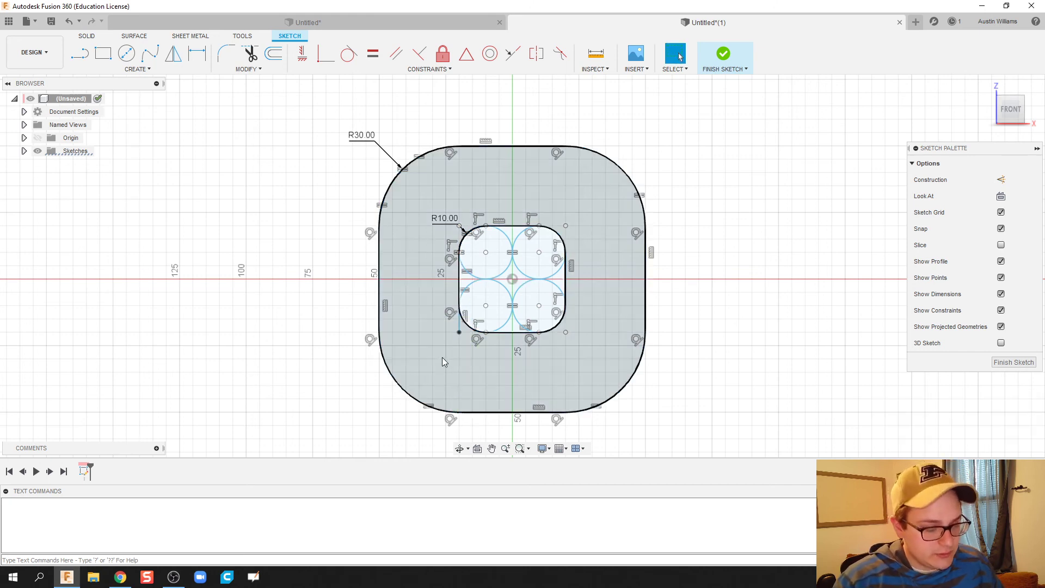
{"action": "key", "text": "t"}
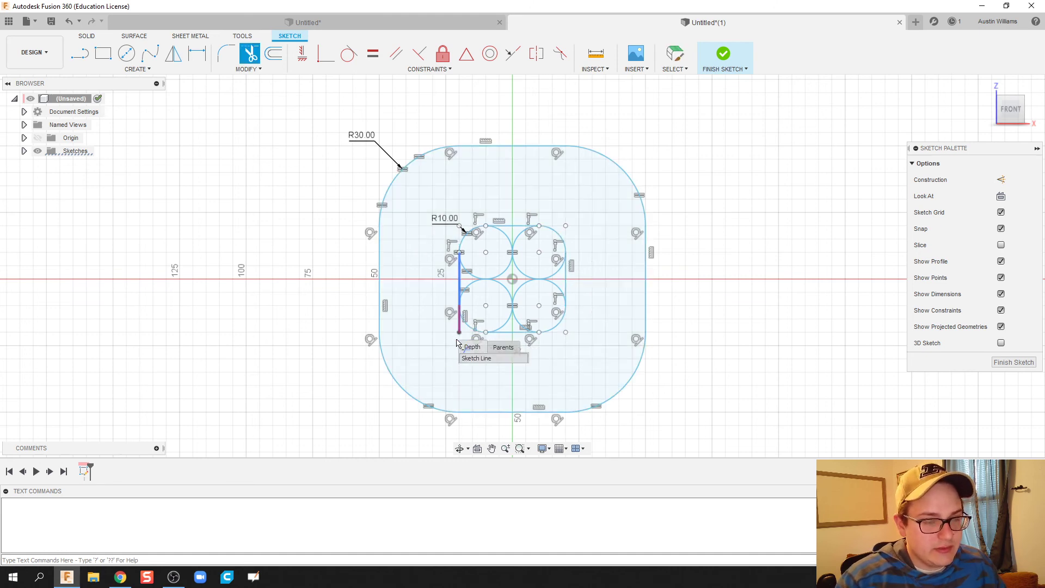
{"action": "left_click", "coordinate": [457, 342]}
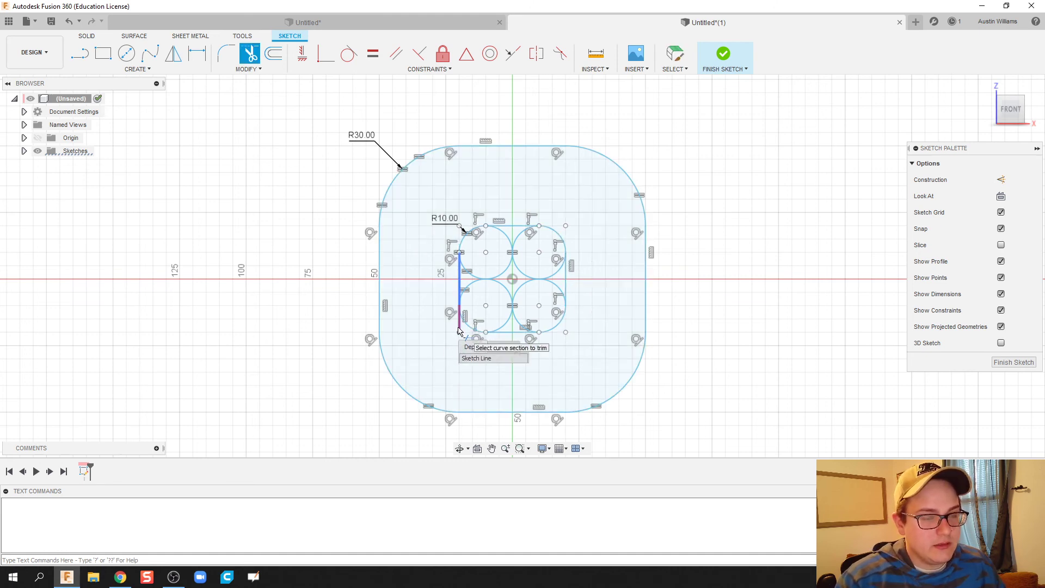
{"action": "left_click", "coordinate": [463, 275]}
{"action": "left_click", "coordinate": [512, 226]}
{"action": "left_click", "coordinate": [566, 285]}
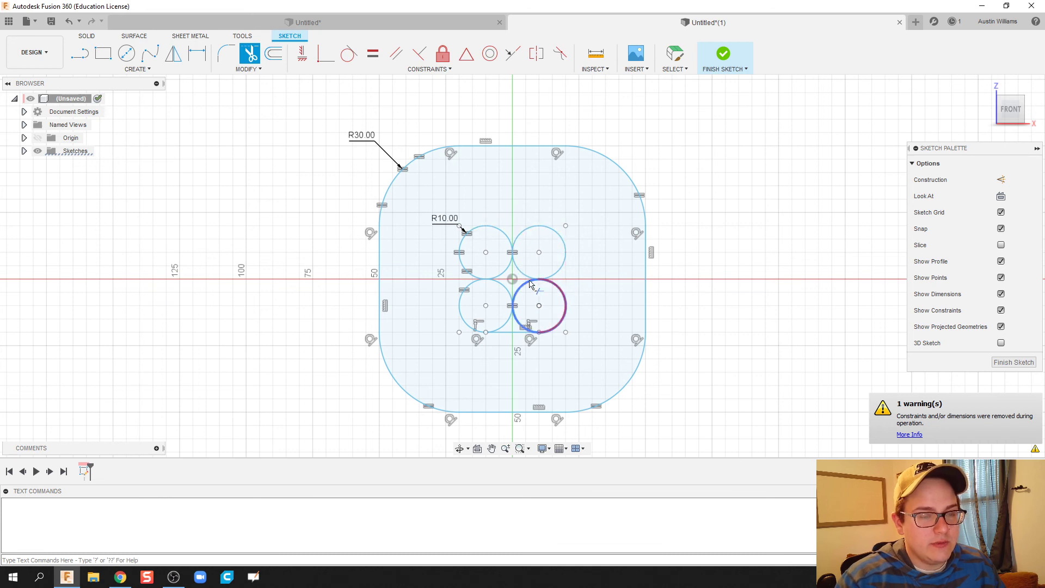
{"action": "left_click", "coordinate": [520, 333]}
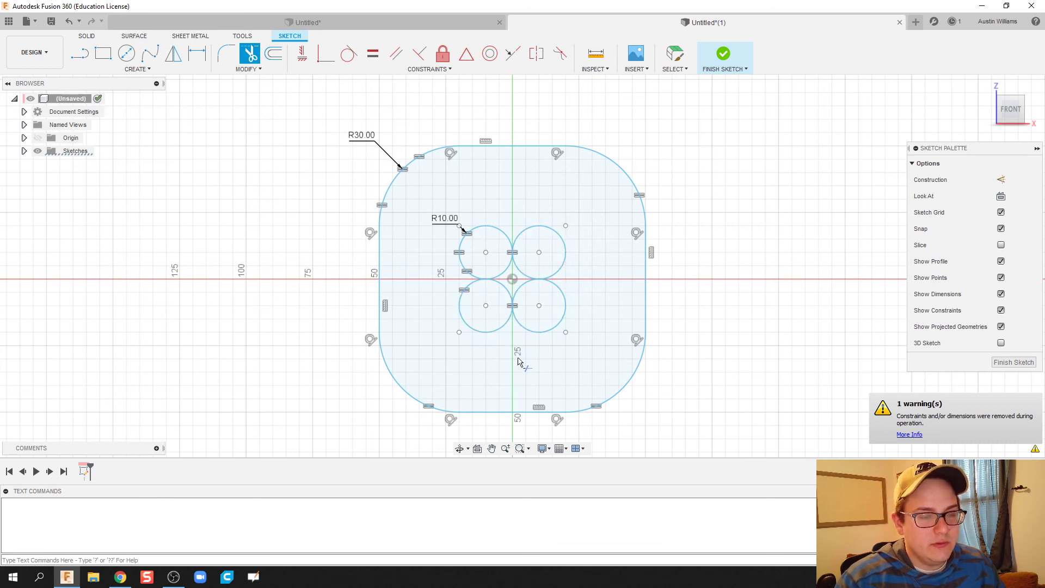
{"action": "left_click", "coordinate": [726, 57]}
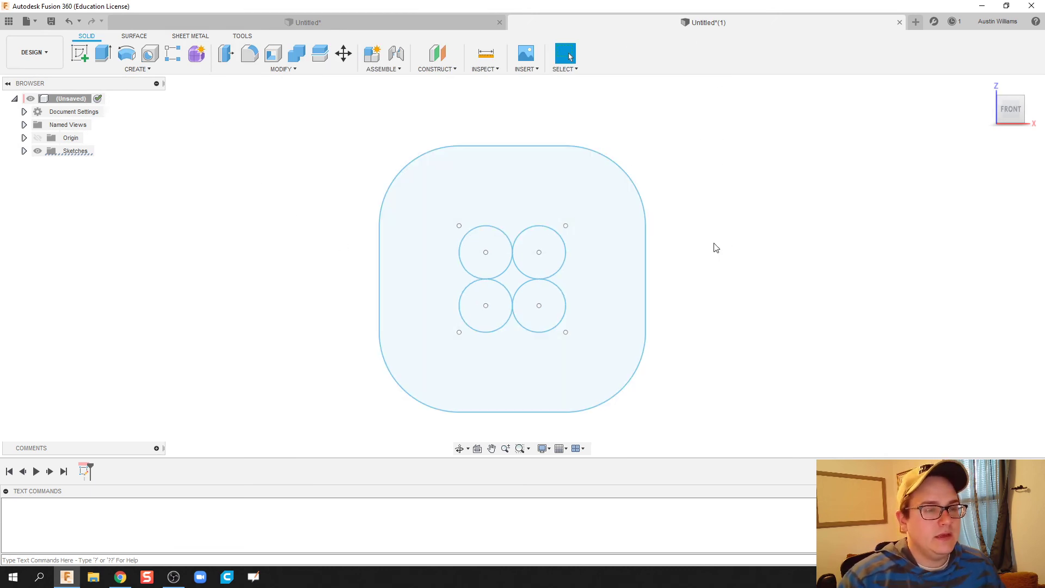
- Extrude the outer profile and the small central area between the four circles 100 mm as a new body, leaving the circles as holes
{"action": "left_click", "coordinate": [103, 54]}
{"action": "left_click", "coordinate": [554, 190]}
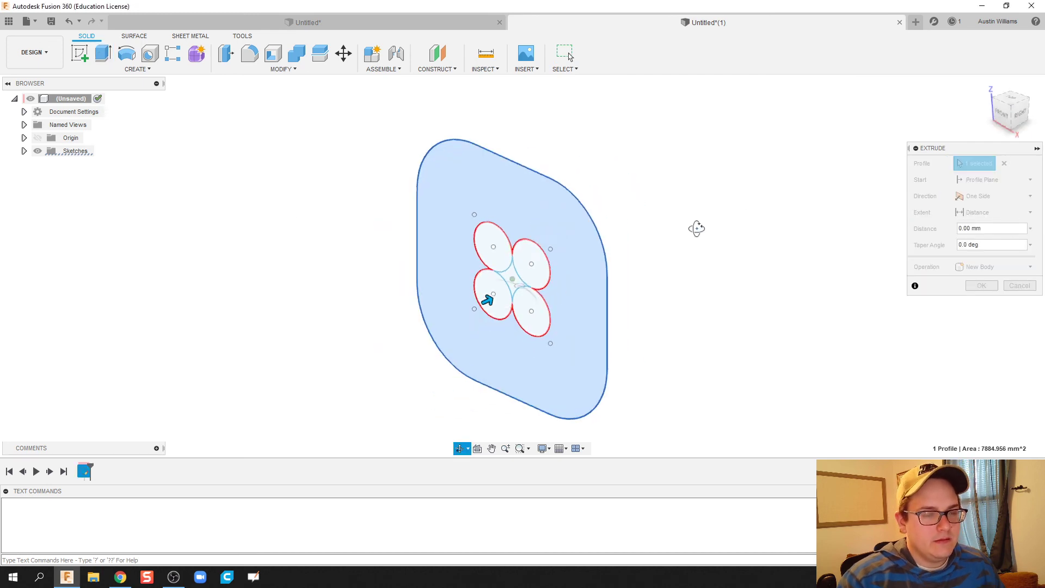
{"action": "left_click", "coordinate": [494, 286]}
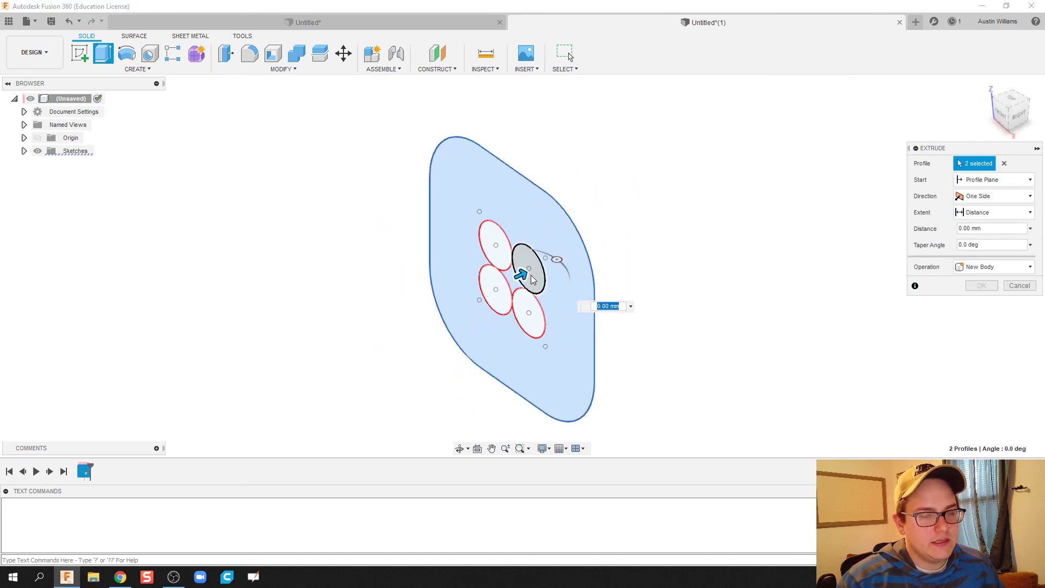
{"action": "type", "text": "10"}
{"action": "left_click_drag", "start_coordinate": [615, 253], "coordinate": [730, 194]}
{"action": "scroll", "coordinate": [788, 292], "scroll_direction": "down", "scroll_amount": 3}
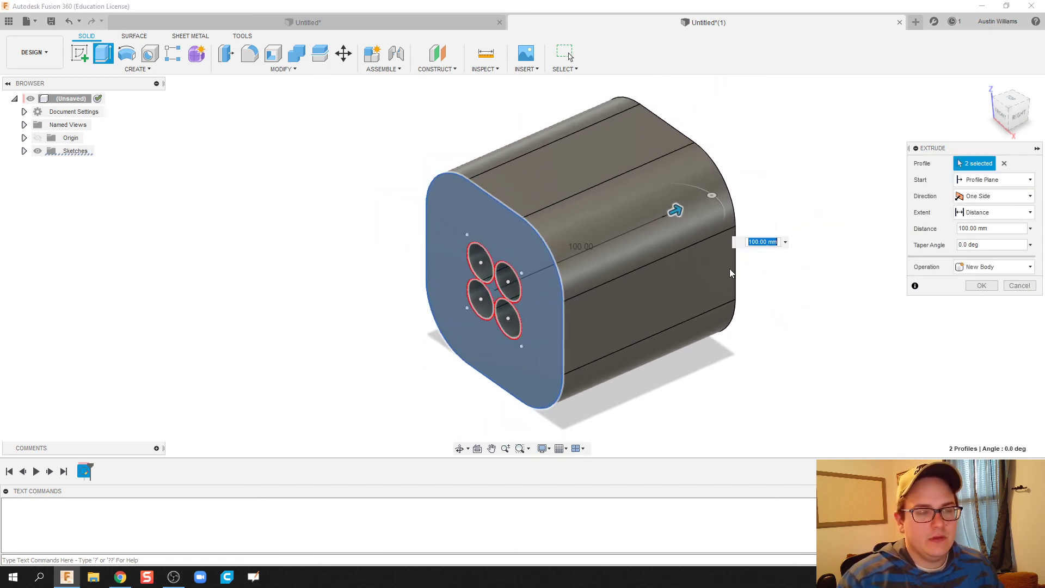
{"action": "left_click", "coordinate": [974, 287]}
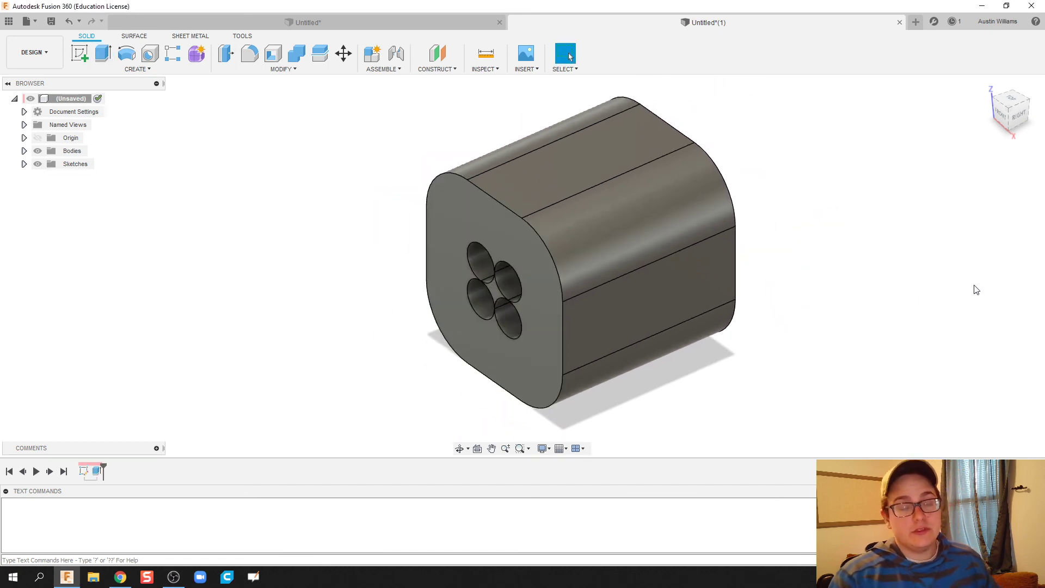